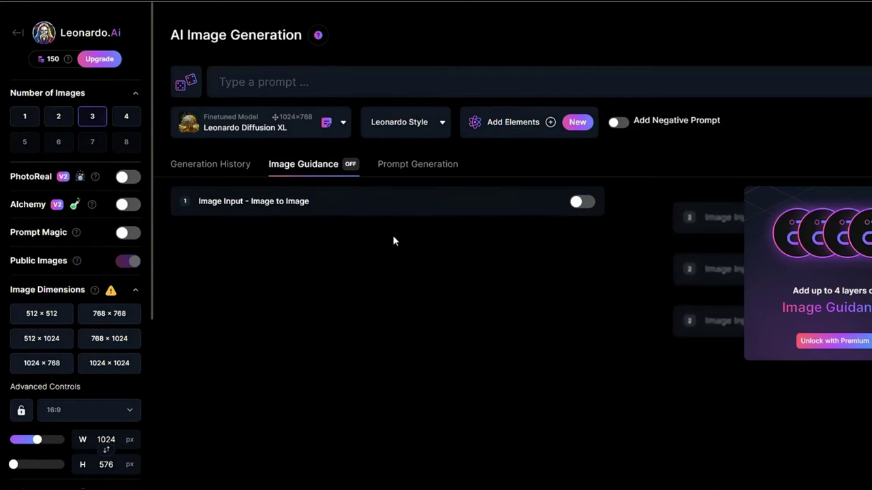
# Step: Enable Image Input with the braided woman's uploaded portrait as guide at strength 0.90
pyautogui.click(588, 201)
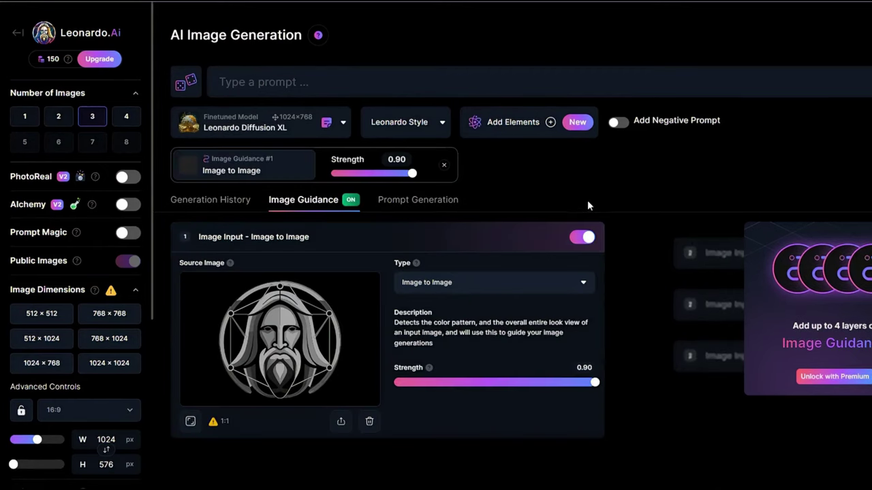
pyautogui.click(341, 423)
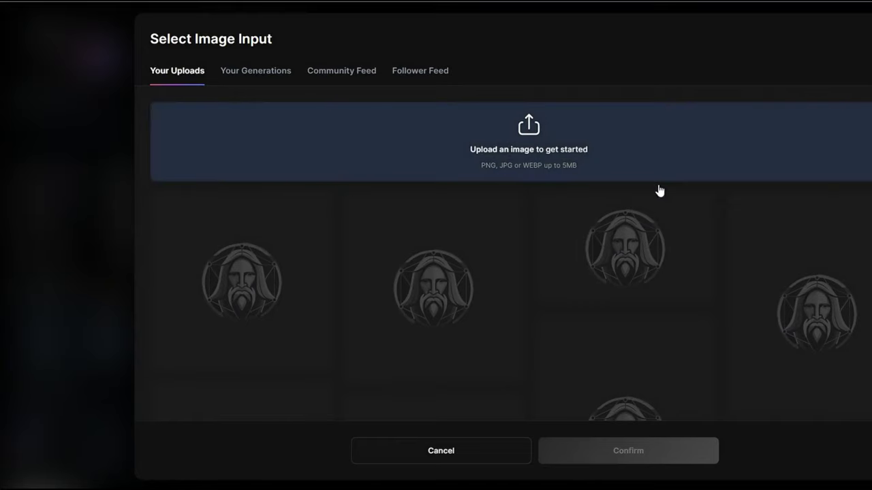
pyautogui.press('Escape')
pyautogui.click(369, 422)
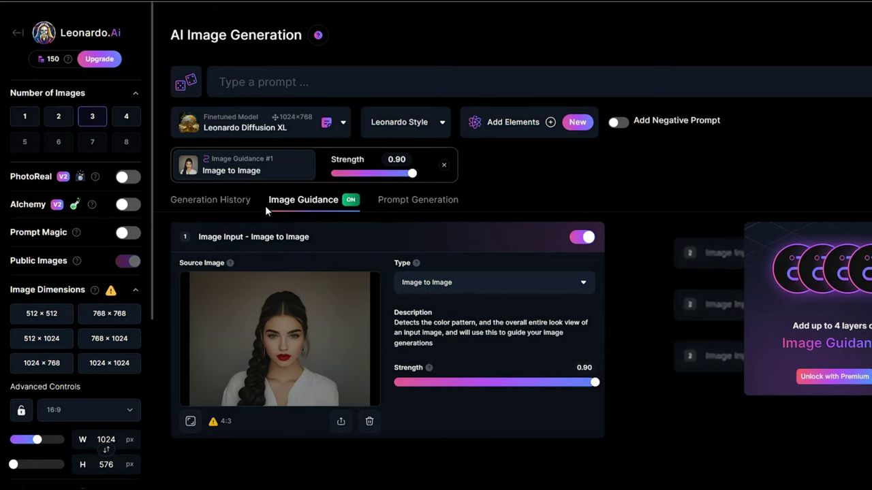
pyautogui.click(210, 201)
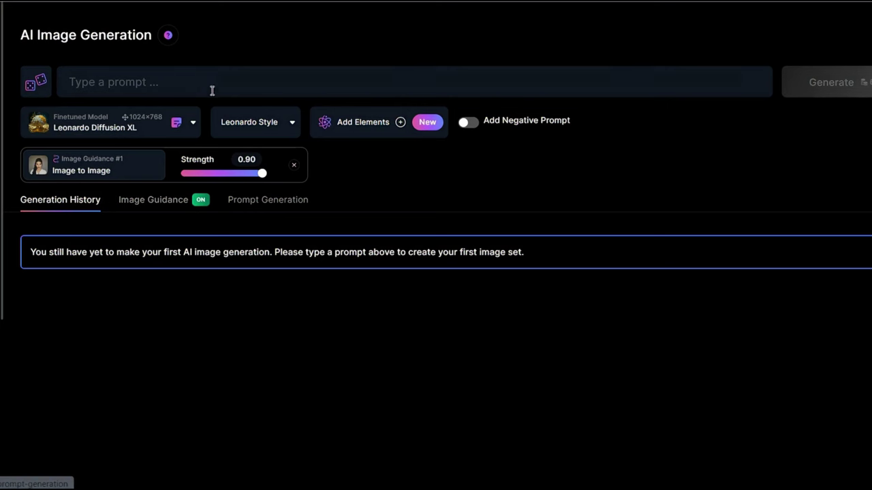
# Step: Generate four 768×1024 PhotoReal portraits from the prompt 'woman, dress'
pyautogui.click(193, 86)
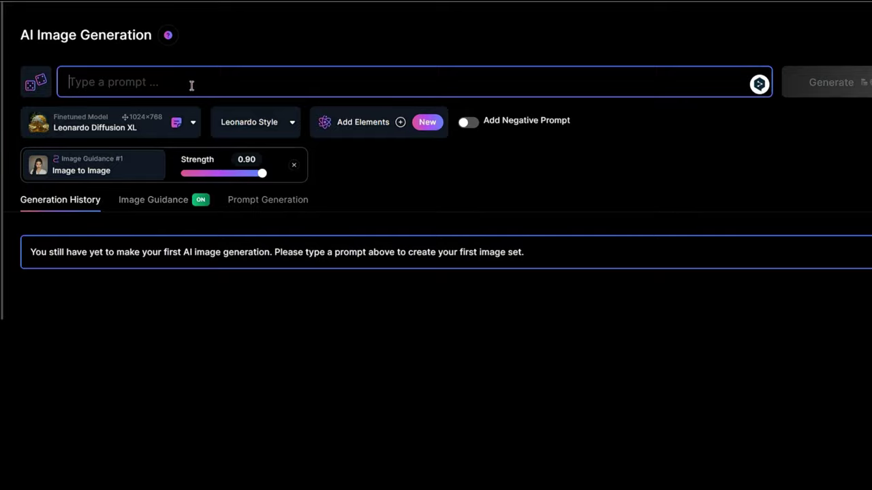
pyautogui.write('woman, dress')
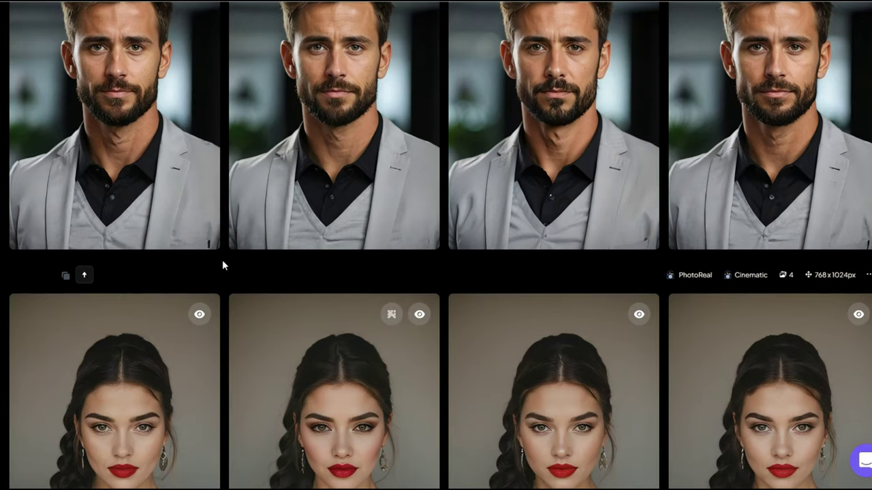
# Step: Open the woman's portrait in Canvas Editor, shrink it, and align a 768×1024 outpaint frame above it
pyautogui.moveTo(142, 234)
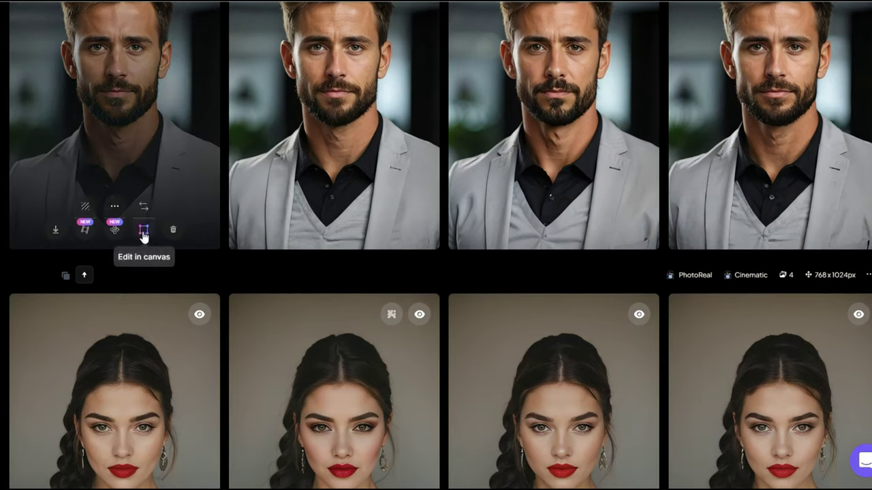
pyautogui.click(144, 233)
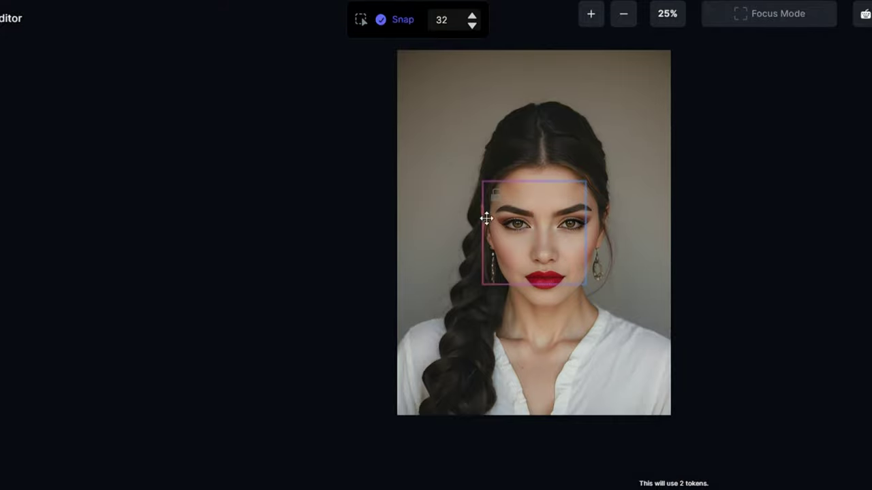
pyautogui.click(518, 128)
pyautogui.moveTo(677, 61); pyautogui.dragTo(523, 257)
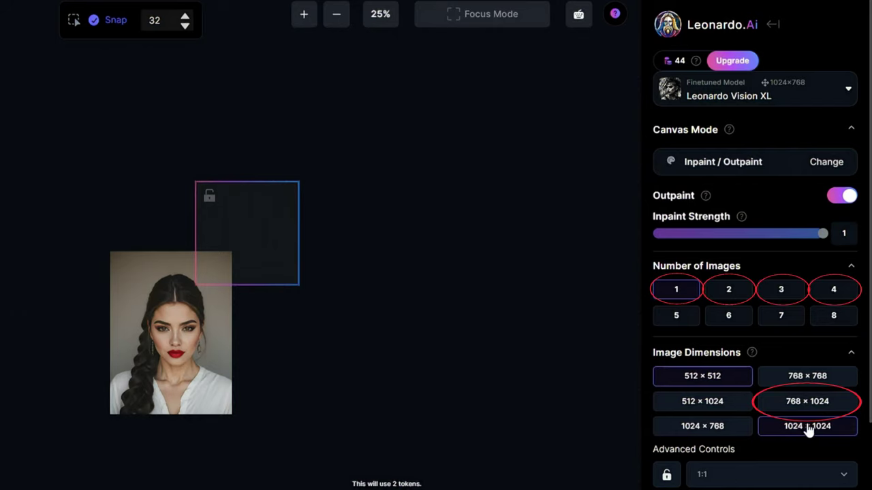
pyautogui.click(807, 401)
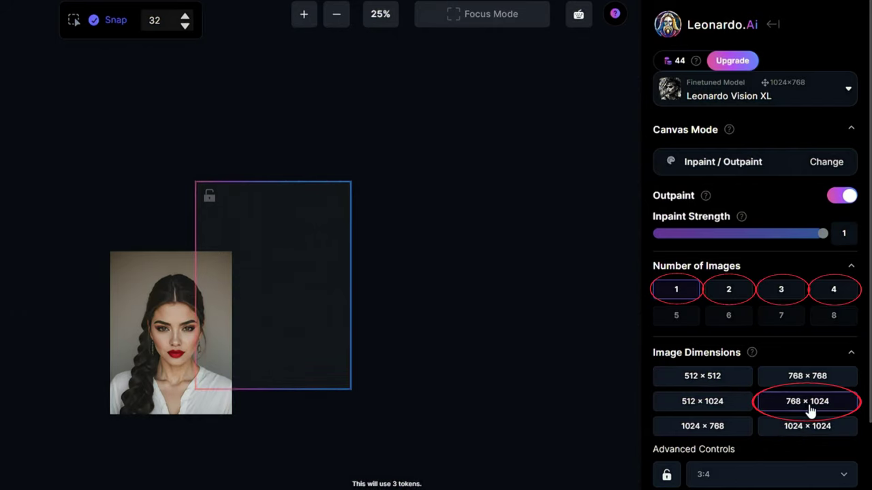
pyautogui.moveTo(306, 286); pyautogui.dragTo(211, 289)
pyautogui.moveTo(459, 279); pyautogui.dragTo(447, 180)
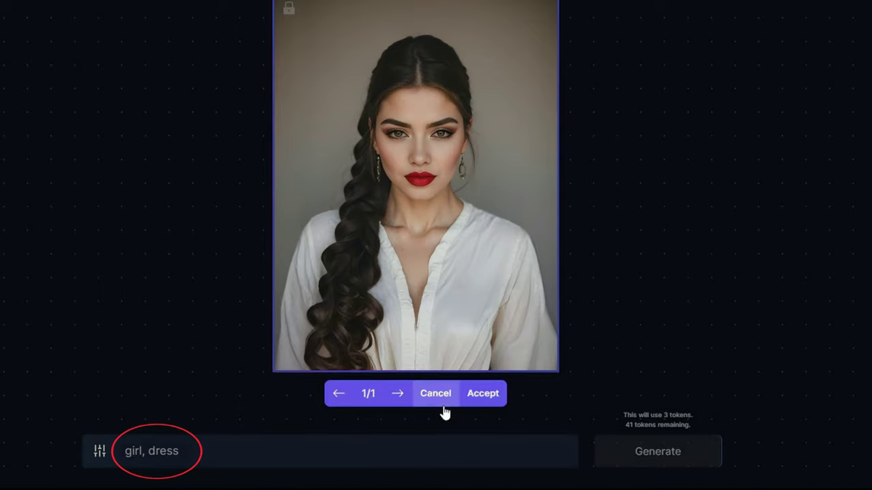
# Step: Accept the outpaint, then extend the woman's portrait with prompt 'woman, dress' and browse results
pyautogui.click(484, 395)
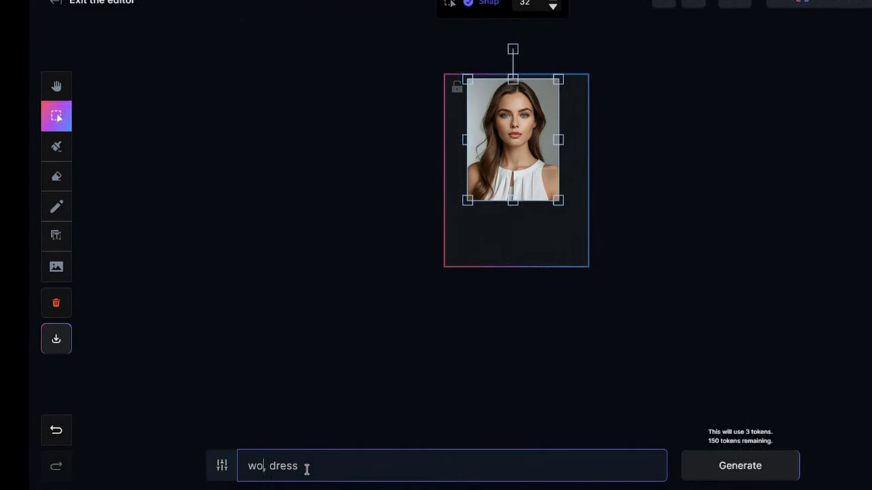
pyautogui.write('oman')
pyautogui.click(573, 200)
pyautogui.press('h')
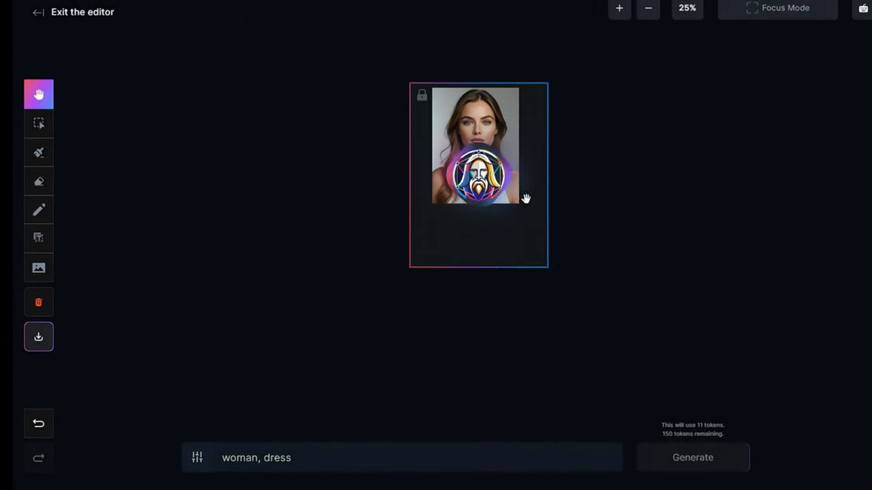
pyautogui.scroll(2, 514, 191)
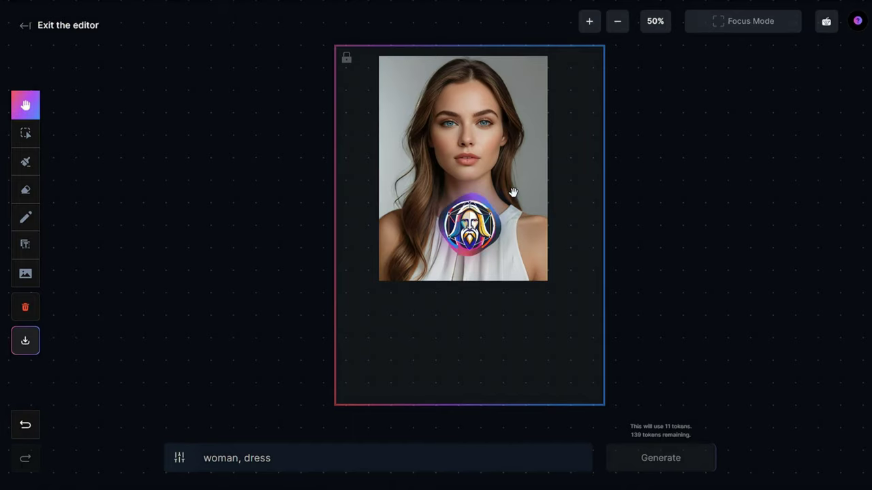
pyautogui.click(456, 427)
pyautogui.click(456, 426)
pyautogui.click(456, 427)
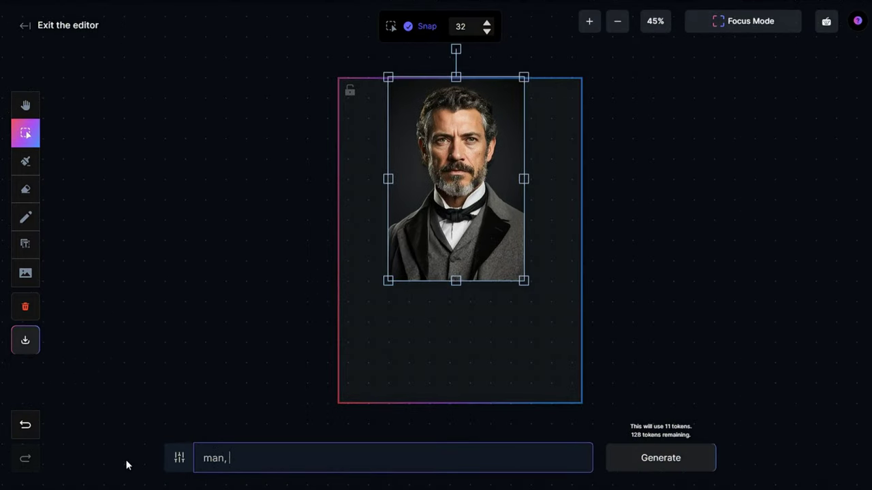
# Step: Extend the man's portrait with prompt 'man, suit', accept a result and browse variations
pyautogui.write('suit')
pyautogui.press('Return')
pyautogui.click(224, 457)
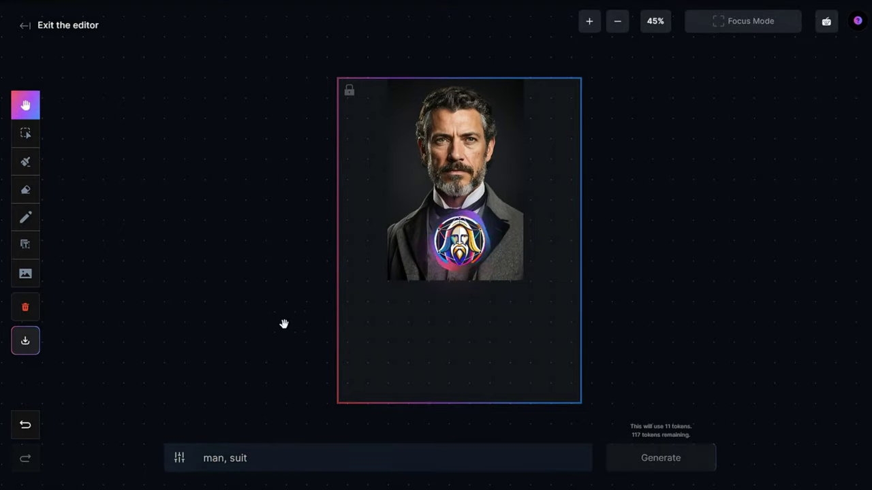
pyautogui.click(445, 420)
pyautogui.click(446, 420)
pyautogui.click(445, 420)
pyautogui.click(518, 420)
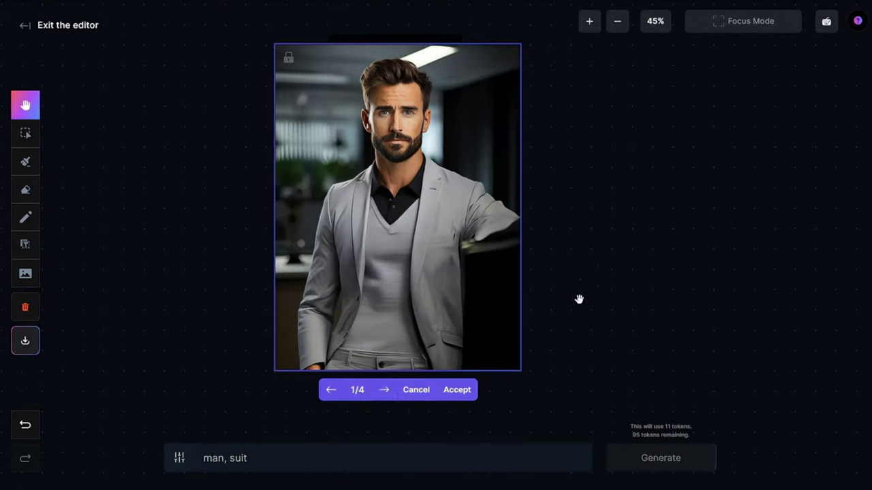
pyautogui.click(386, 390)
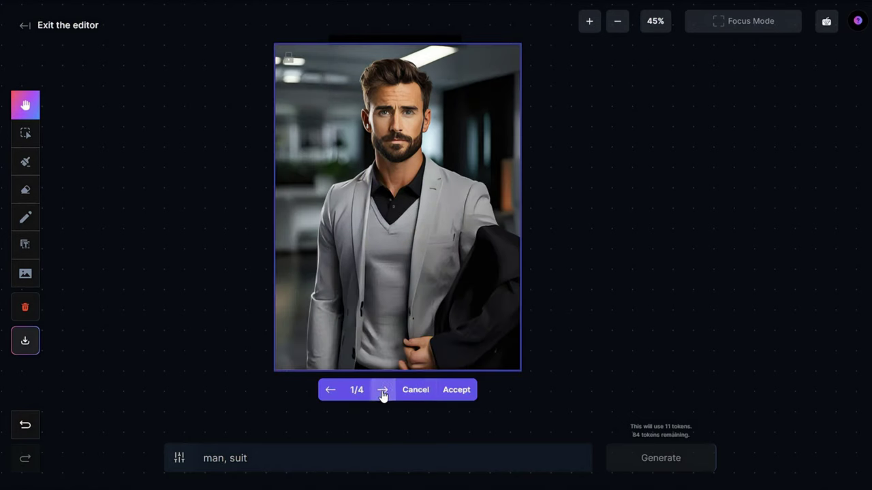
# Step: Pick another variation of the younger bearded man, then submit the SuperLook sign-up form
pyautogui.click(384, 392)
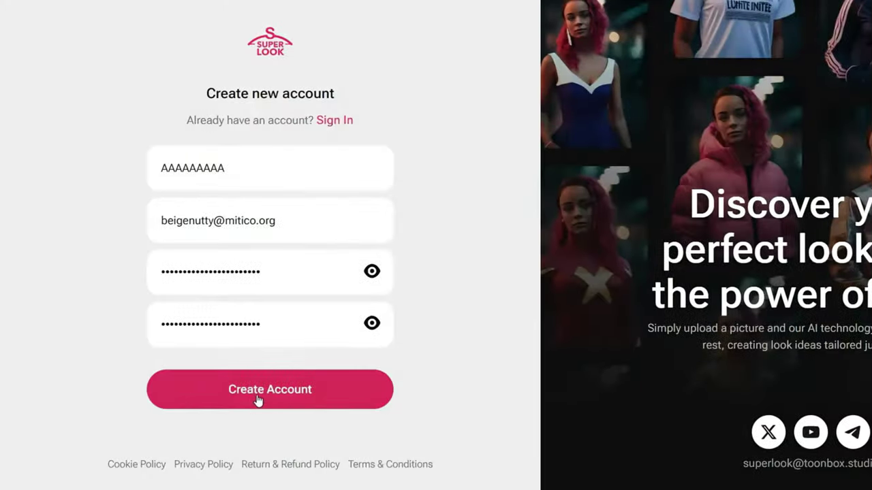
pyautogui.click(267, 393)
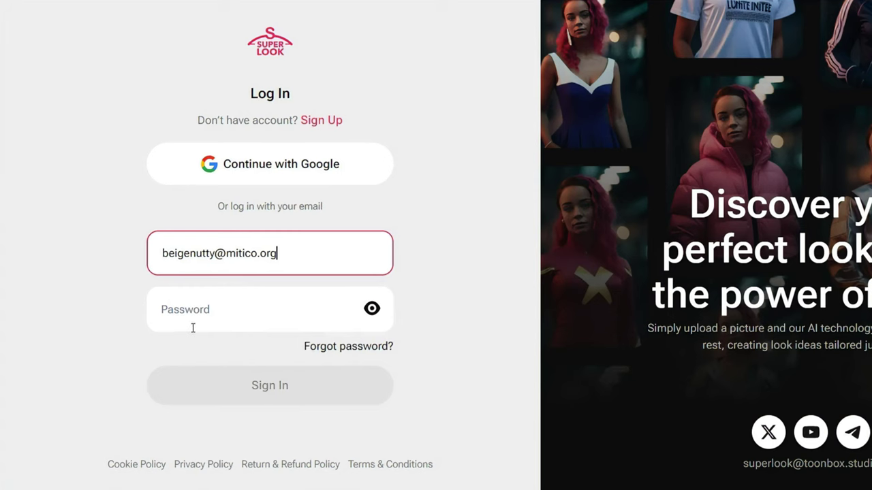
# Step: Verify the new account's email, paste the account password and sign in to SuperLook
pyautogui.click(201, 308)
pyautogui.hotkey('ctrl', 'v')
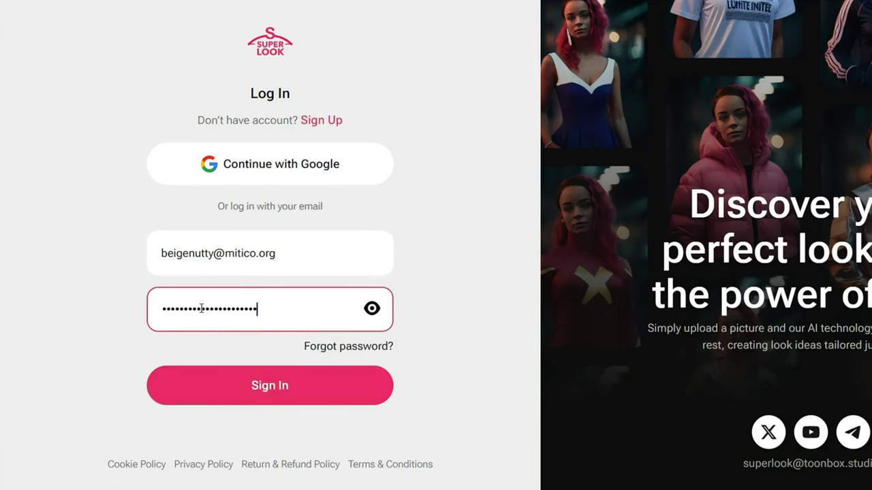
pyautogui.click(256, 388)
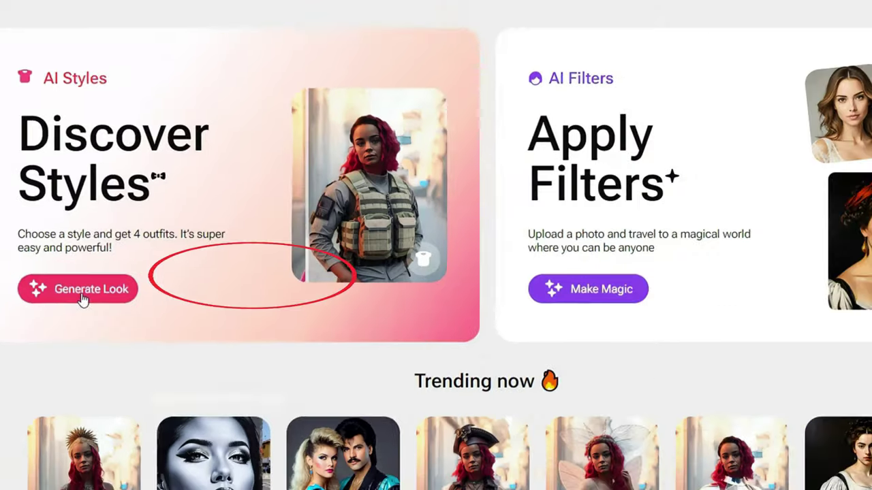
# Step: Create random AI outfit looks for the braided woman's portrait, then regenerate another set
pyautogui.click(244, 293)
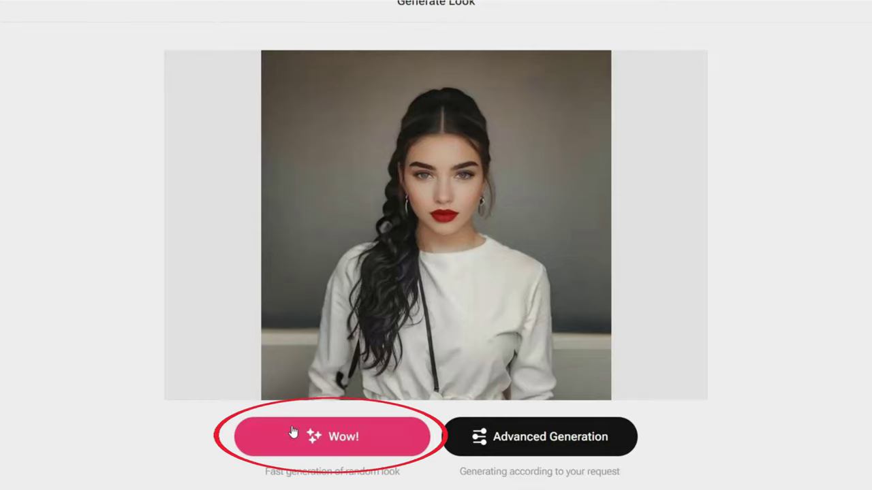
pyautogui.click(338, 441)
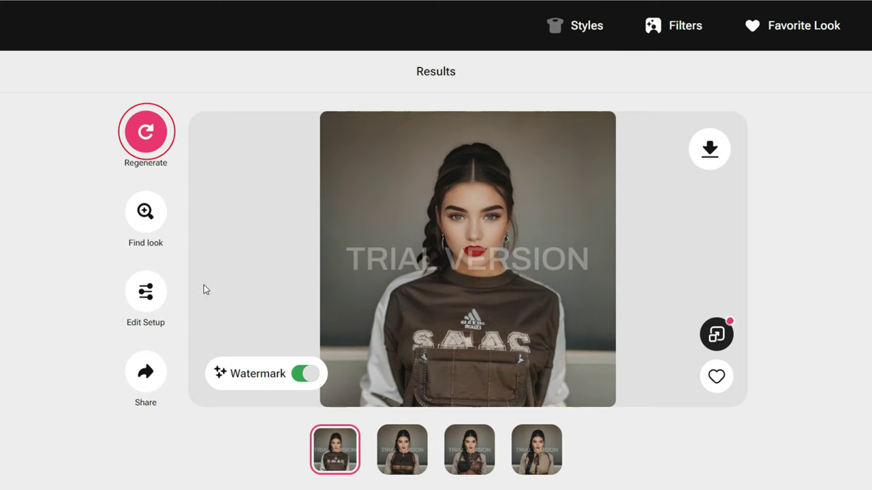
pyautogui.click(146, 134)
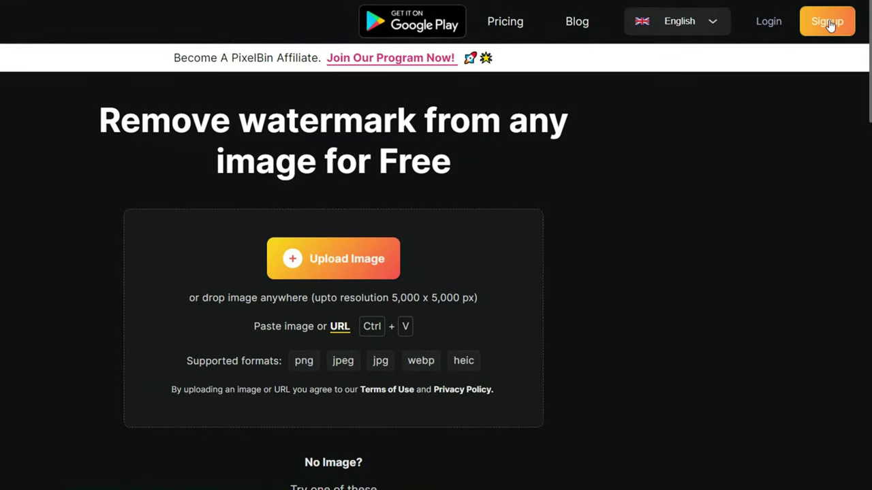
# Step: Upload the watermarked look from the computer to PixelBin and start watermark removal
pyautogui.click(359, 253)
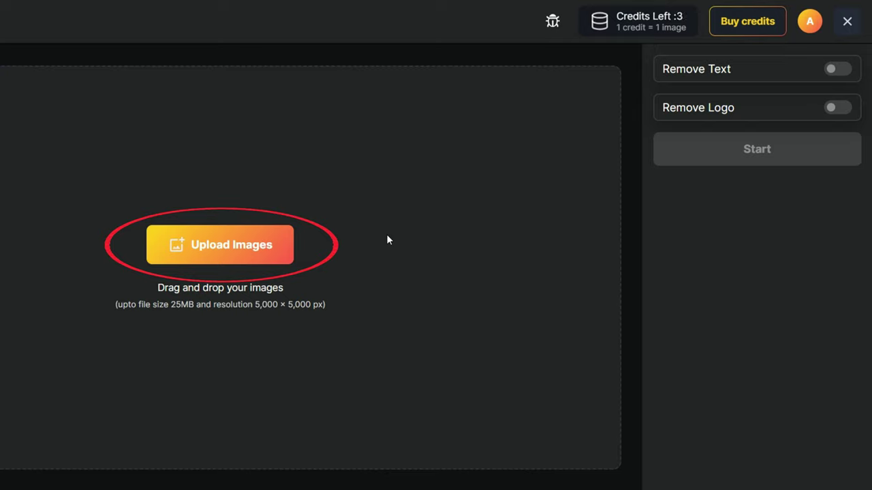
pyautogui.click(229, 247)
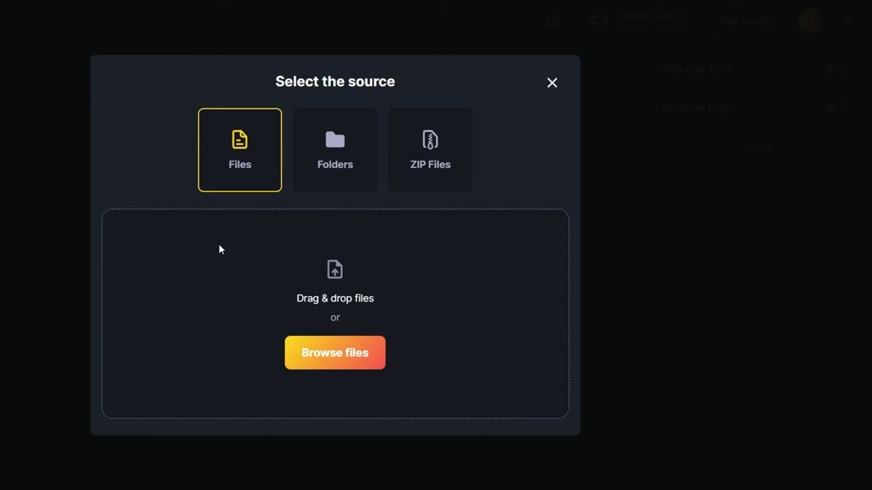
pyautogui.click(346, 352)
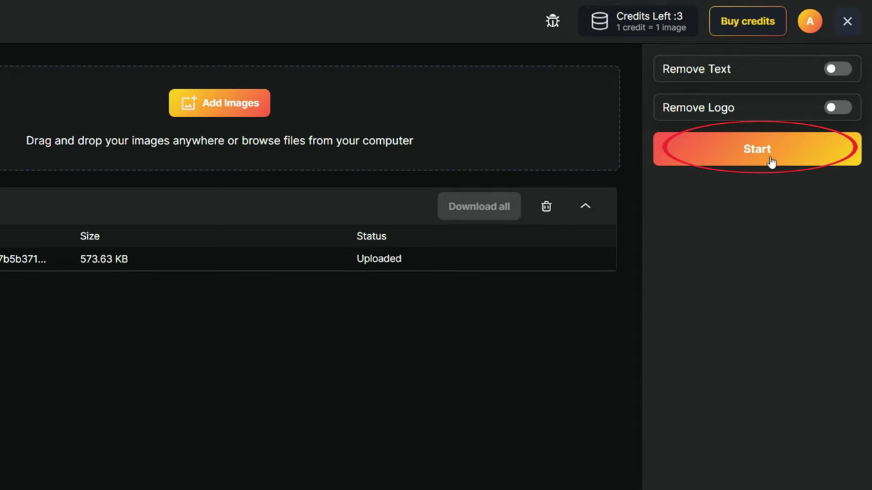
pyautogui.click(750, 157)
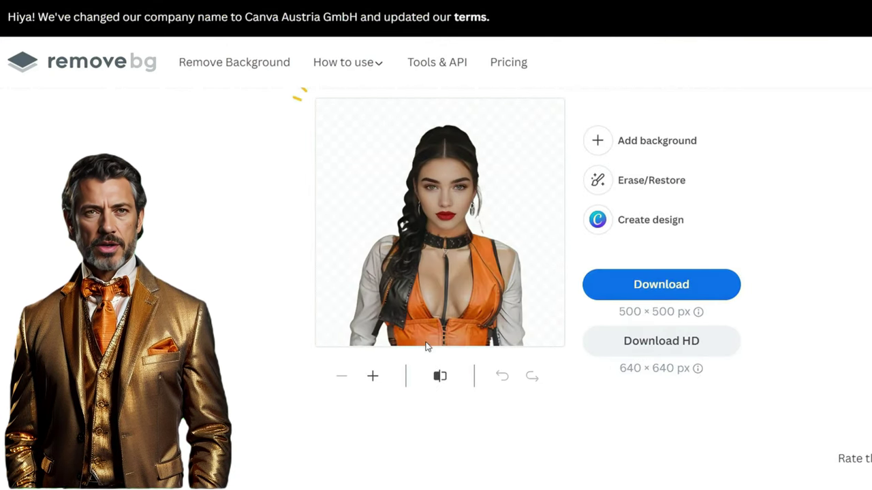
# Step: Erase the leftover background beside the woman's hair with a smaller Erase brush, then finish
pyautogui.click(373, 376)
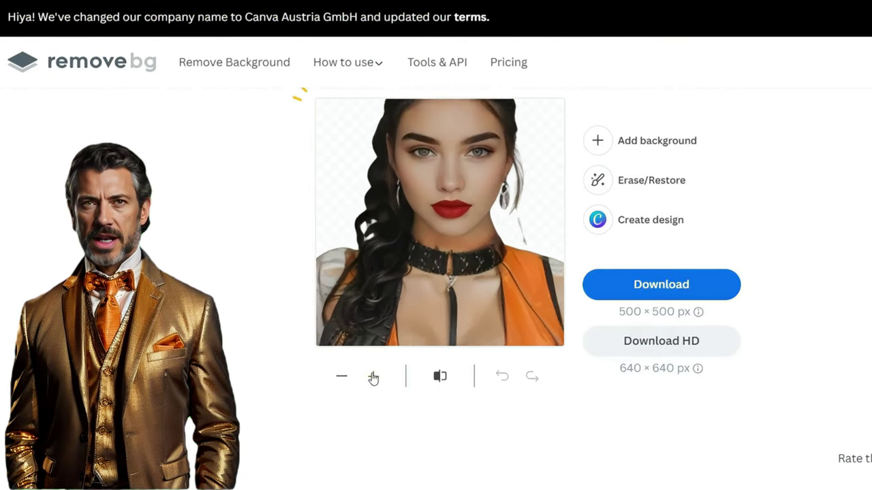
pyautogui.click(643, 184)
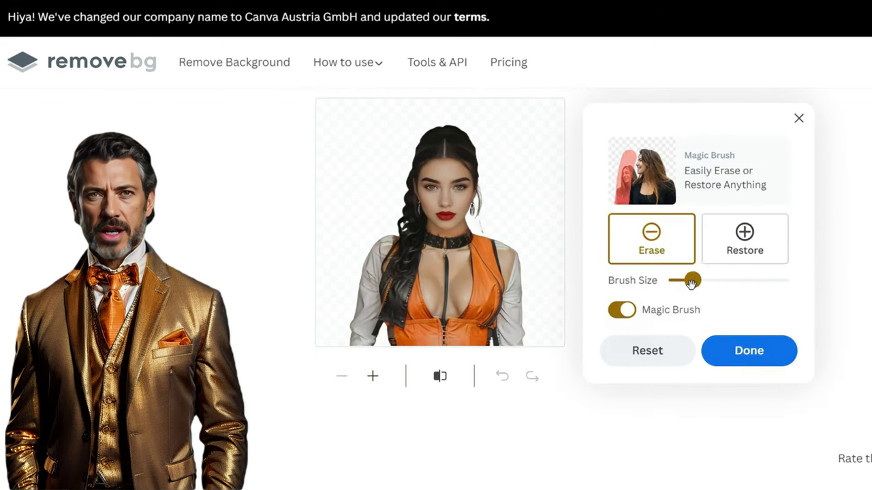
pyautogui.moveTo(691, 283); pyautogui.dragTo(679, 280)
pyautogui.click(373, 378)
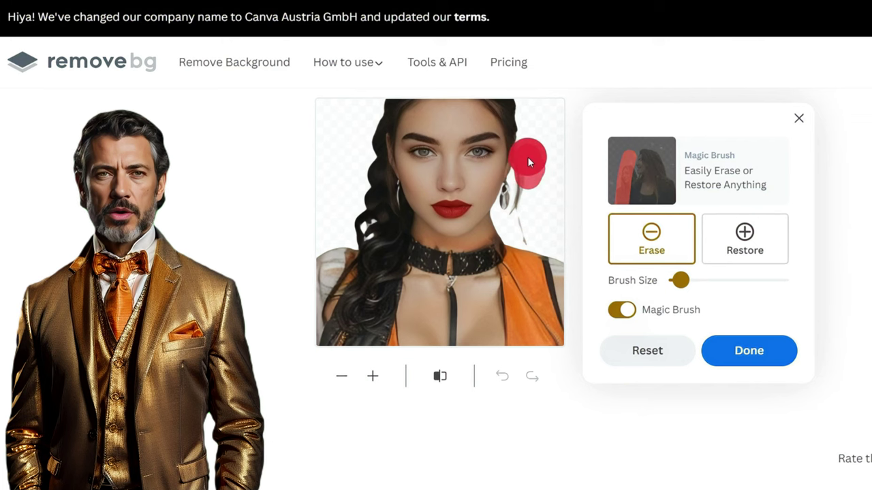
pyautogui.moveTo(528, 158); pyautogui.dragTo(527, 169)
pyautogui.moveTo(525, 229); pyautogui.dragTo(564, 210)
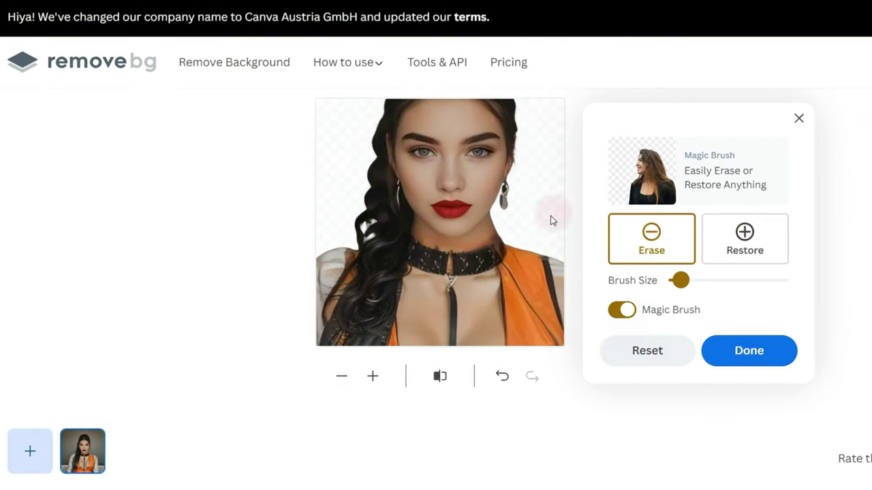
pyautogui.click(342, 377)
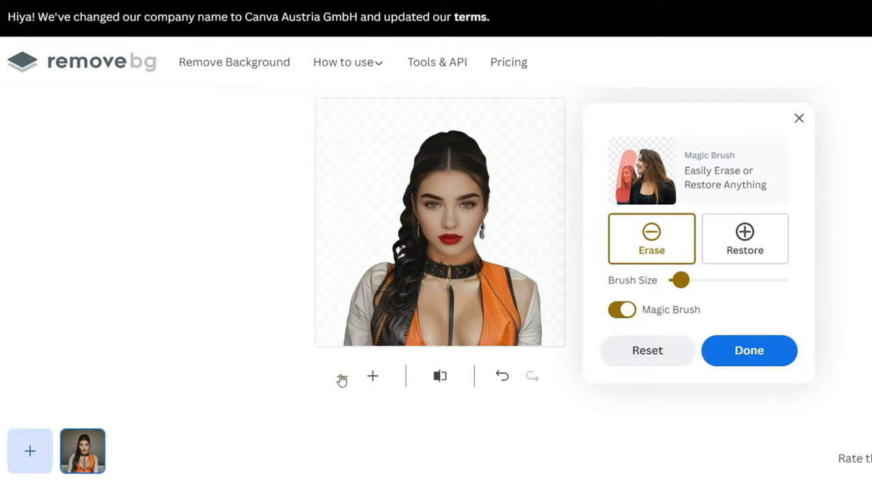
pyautogui.click(749, 351)
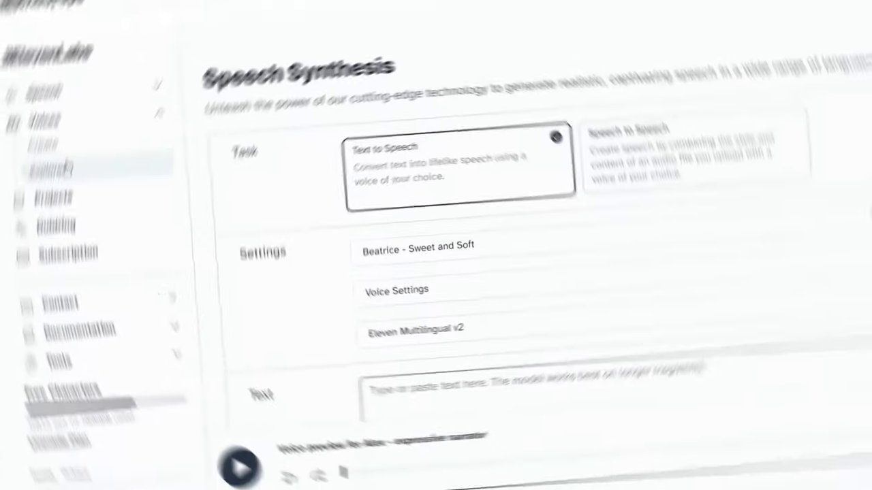
# Step: Browse the community voice library, adjusting the category and gender filters
pyautogui.click(64, 149)
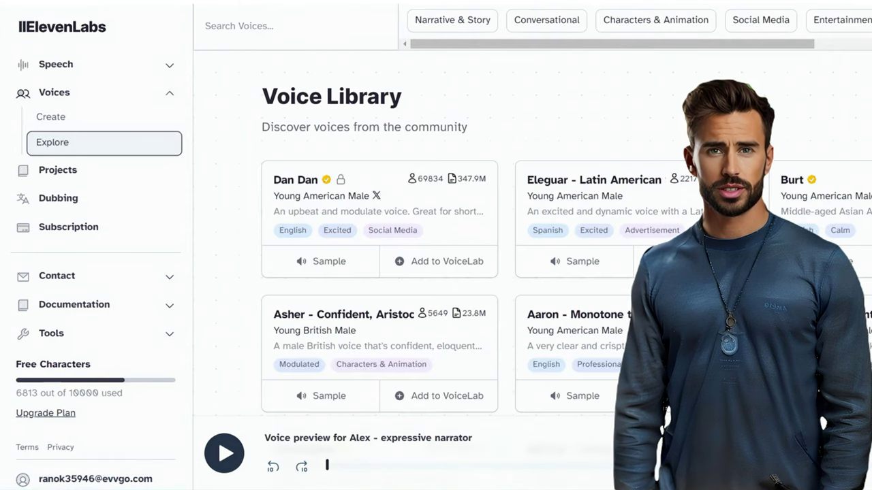
pyautogui.scroll(-5, 538, 170)
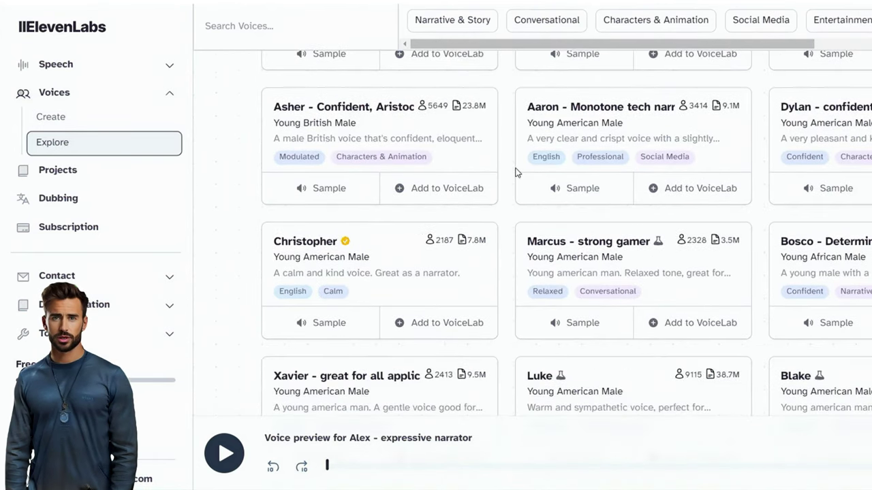
pyautogui.scroll(6, 524, 171)
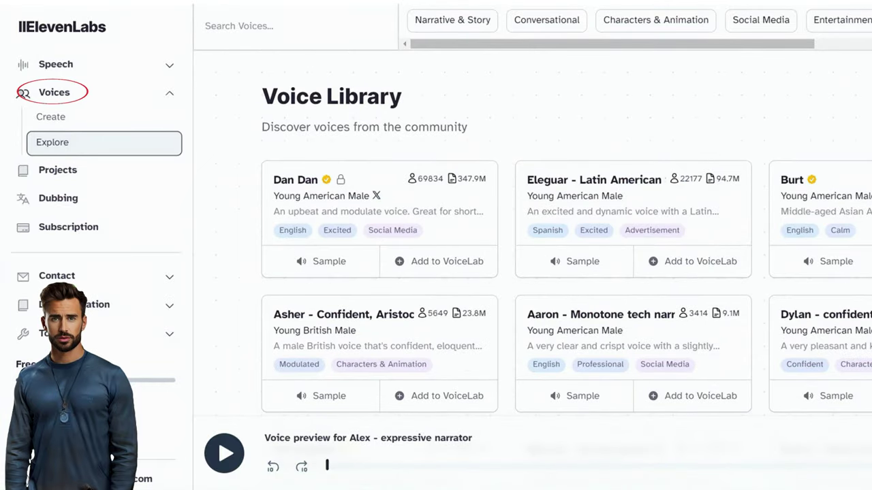
pyautogui.scroll(1, 531, 232)
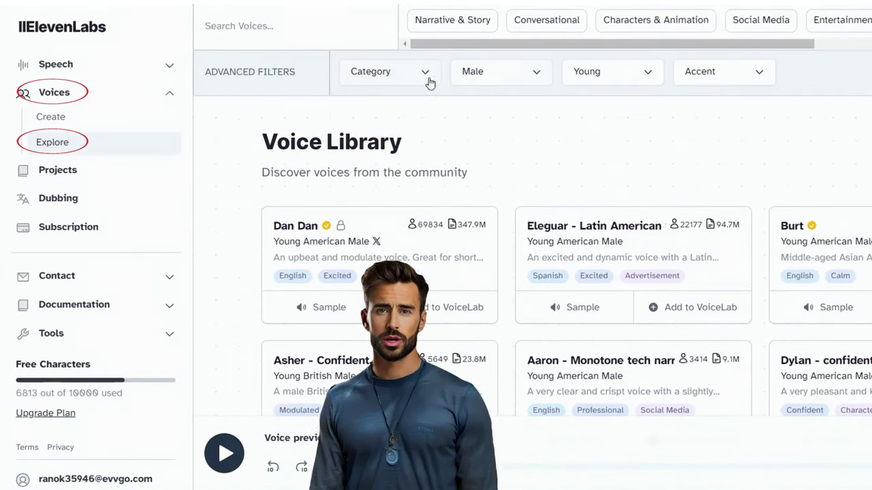
pyautogui.click(422, 75)
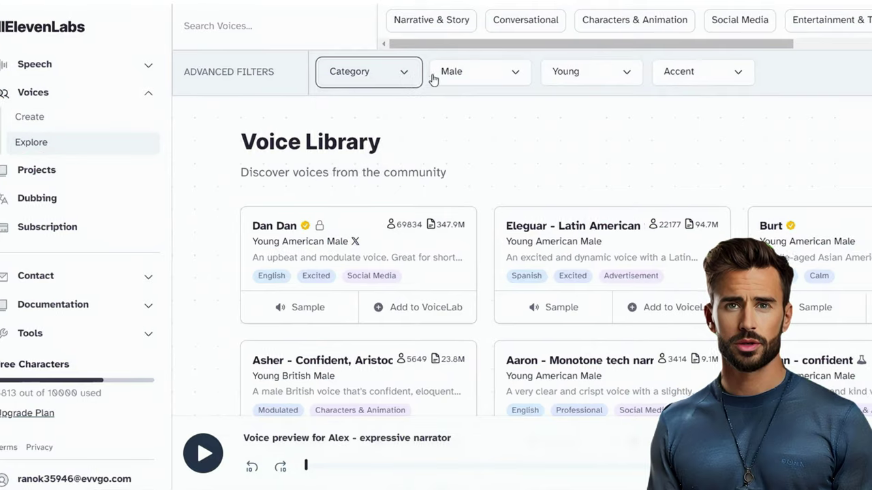
pyautogui.click(540, 73)
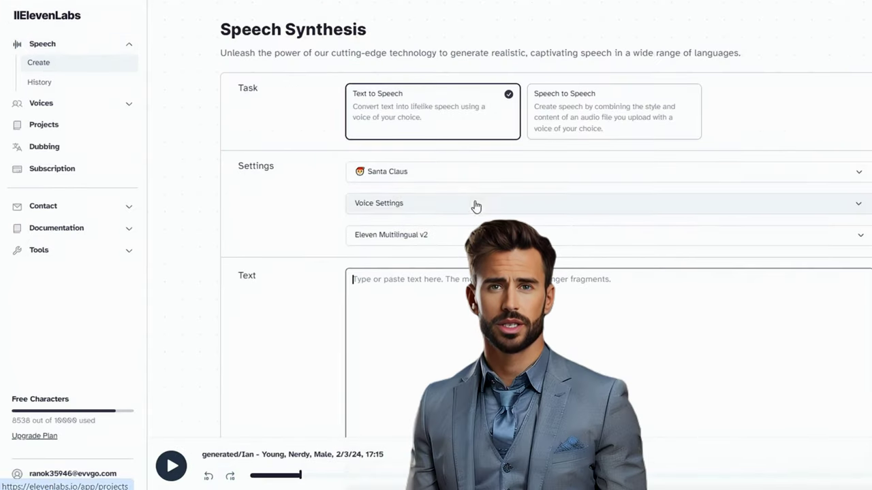
# Step: Paste the narration text, choose Ian - Young, Nerdy, Male, and generate the speech
pyautogui.click(401, 313)
pyautogui.write('Next, insert the text you need, choose a voice actor, and click generate. After that, download the result.')
pyautogui.click(412, 171)
pyautogui.click(378, 230)
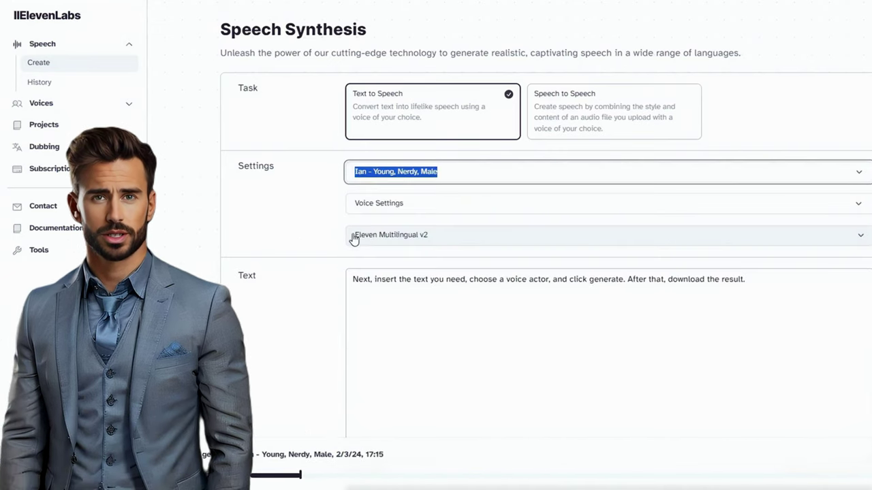
pyautogui.scroll(-2, 375, 237)
pyautogui.click(607, 383)
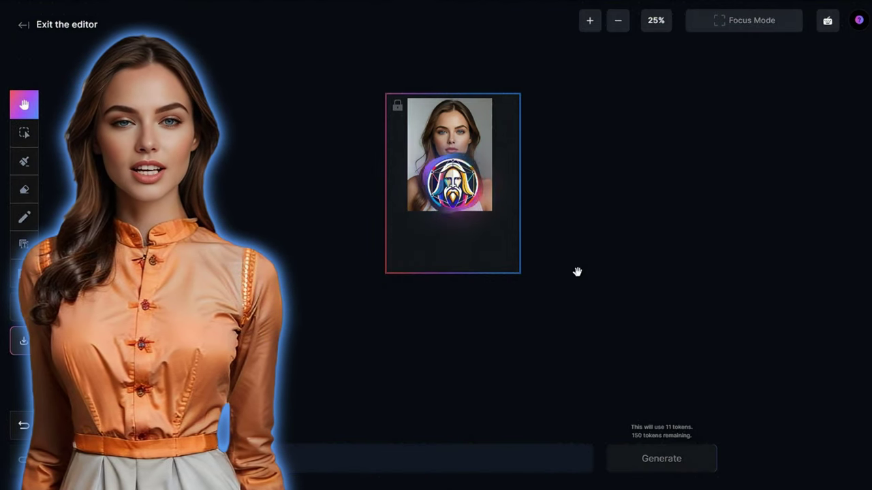
# Step: Generate taller outpainted extensions of the older man's and grey-suited man's portraits
pyautogui.scroll(2, 489, 202)
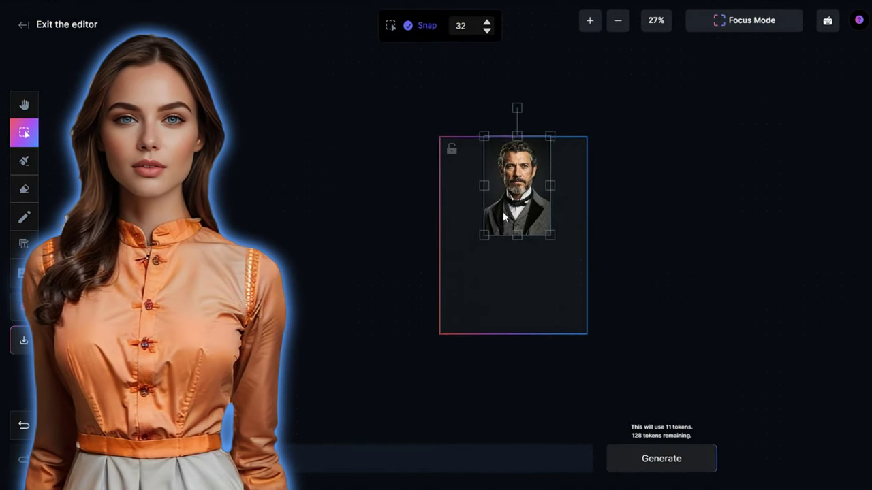
pyautogui.scroll(2, 503, 211)
pyautogui.click(662, 460)
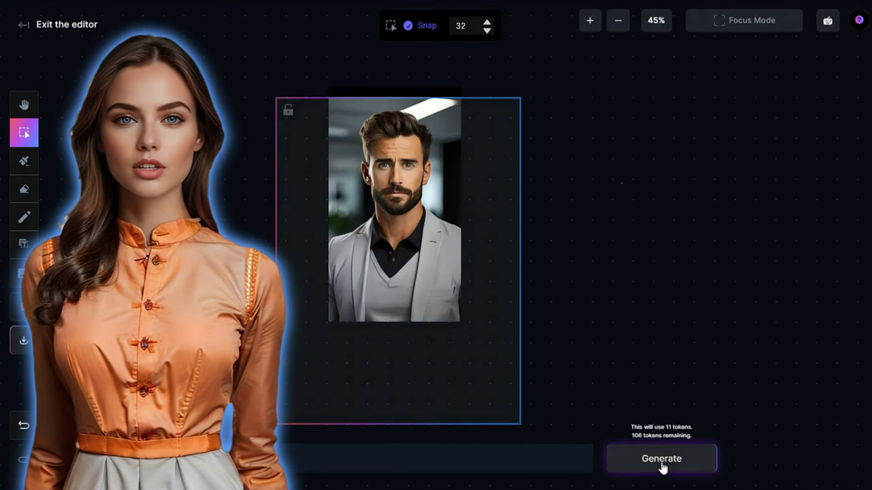
pyautogui.click(662, 463)
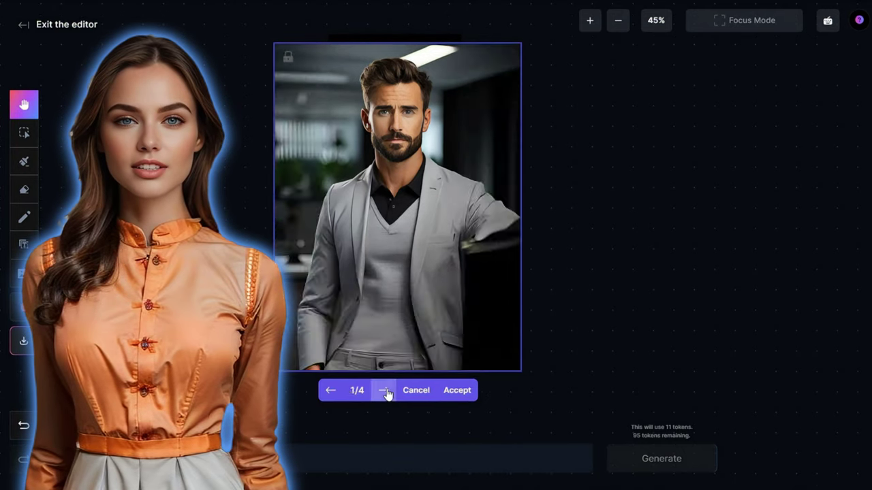
# Step: Discard the first result, regenerate the extensions, and view the last of the 1/4 variations
pyautogui.click(415, 391)
pyautogui.click(650, 457)
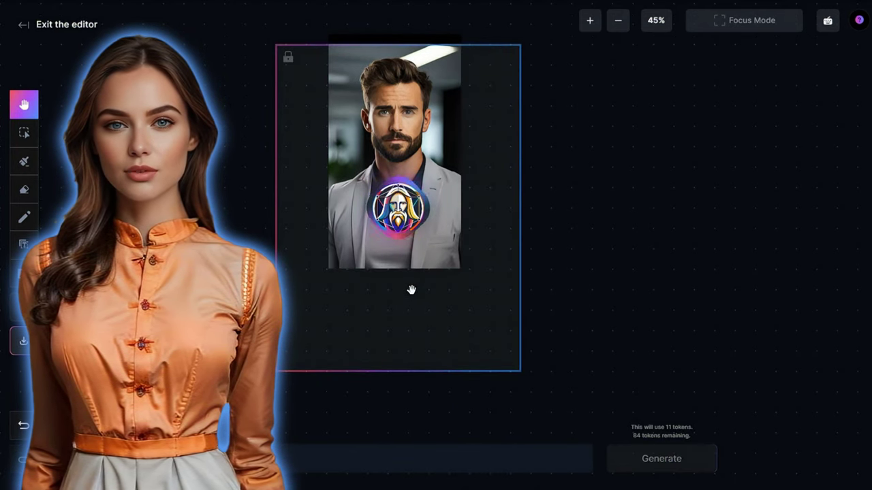
pyautogui.click(386, 391)
pyautogui.click(385, 391)
pyautogui.click(386, 391)
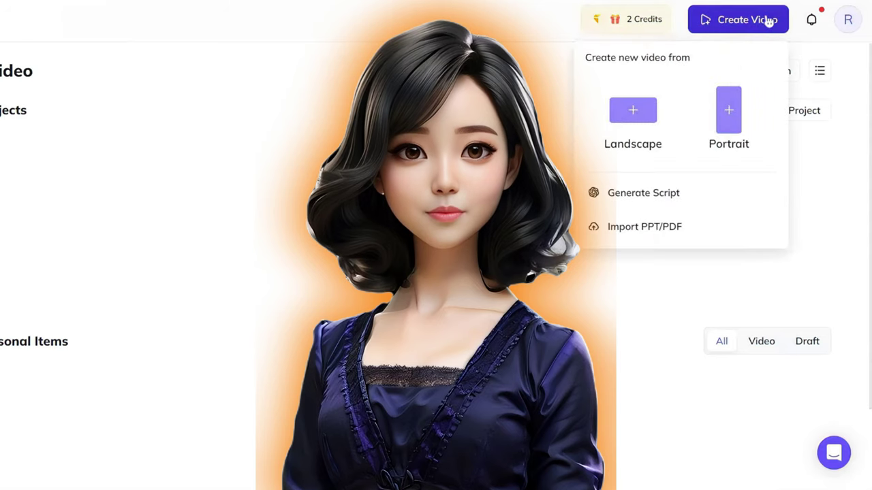
# Step: Start a new video and delete the old TalkingPhoto avatar from the photo avatars
pyautogui.moveTo(751, 26)
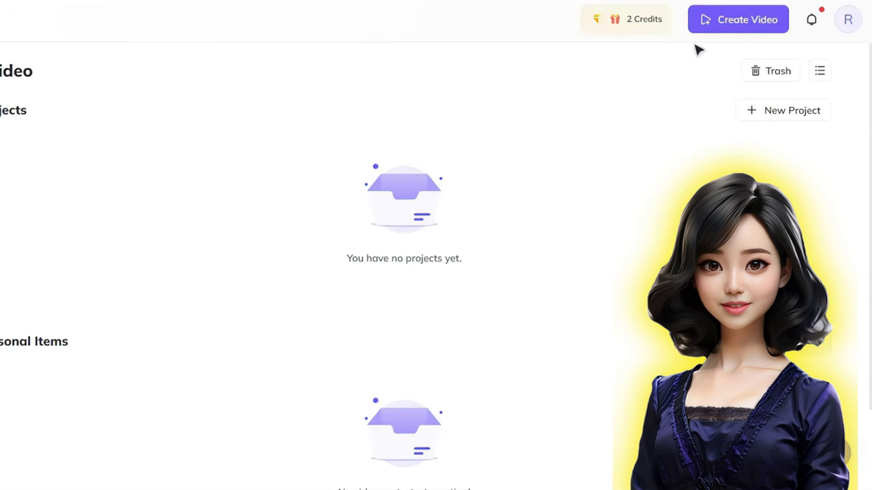
pyautogui.click(751, 26)
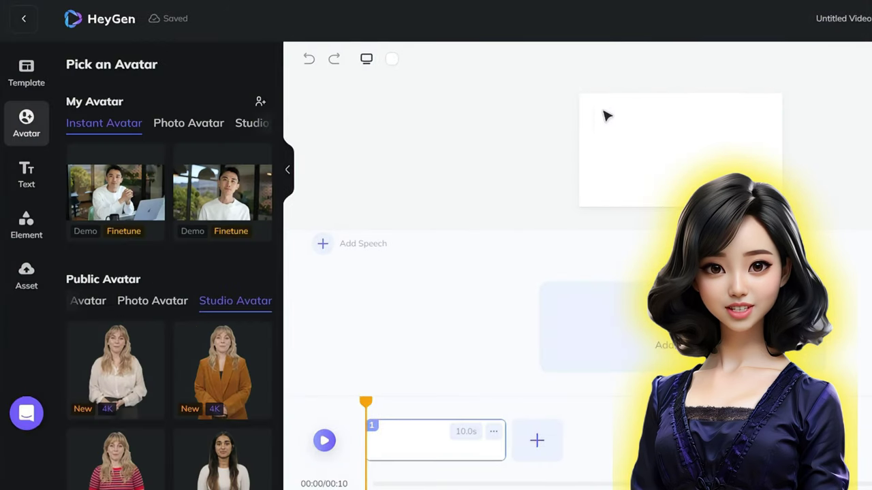
pyautogui.click(184, 129)
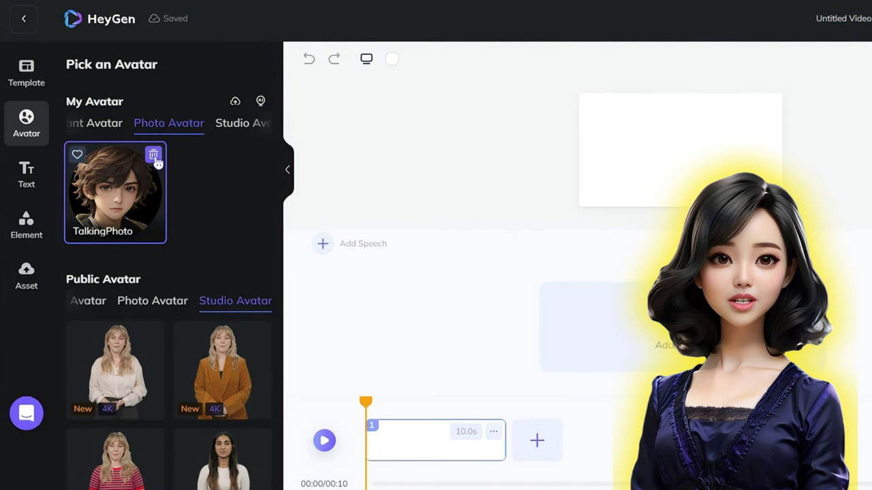
pyautogui.click(155, 156)
pyautogui.click(644, 271)
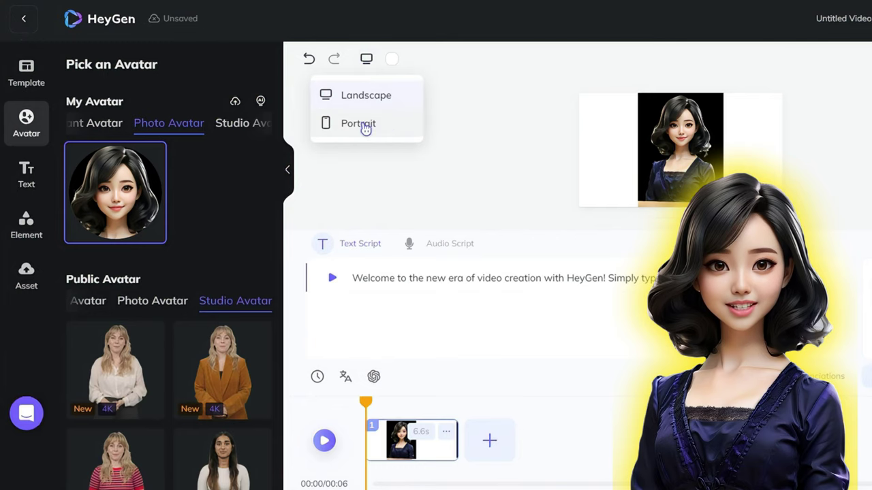
# Step: Set the video to Portrait, centre the woman's avatar, use Audio Script, and submit
pyautogui.click(366, 125)
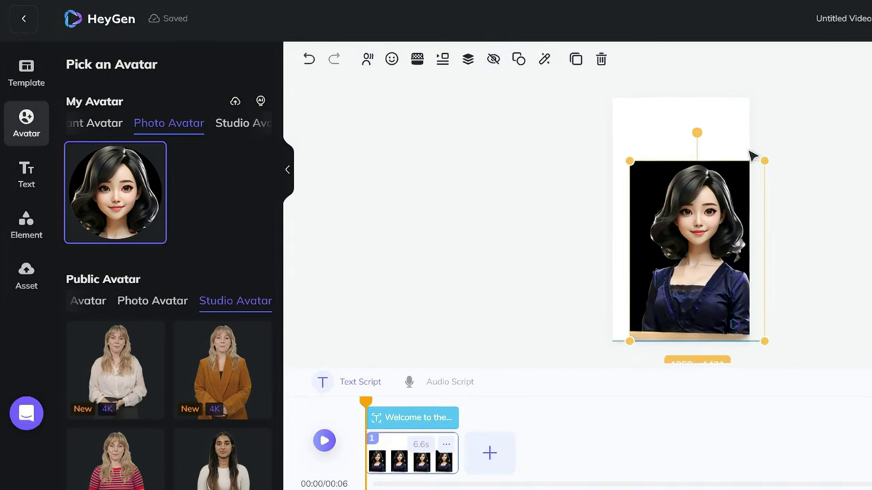
pyautogui.moveTo(714, 169); pyautogui.dragTo(710, 174)
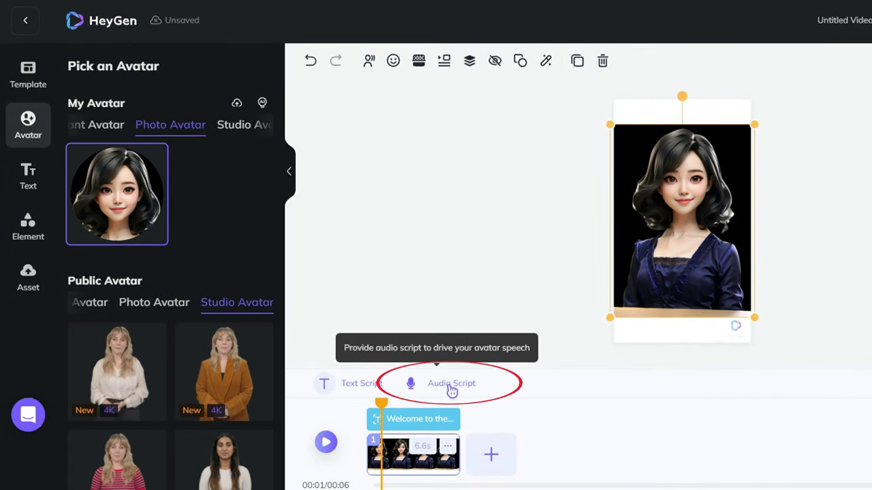
pyautogui.click(452, 387)
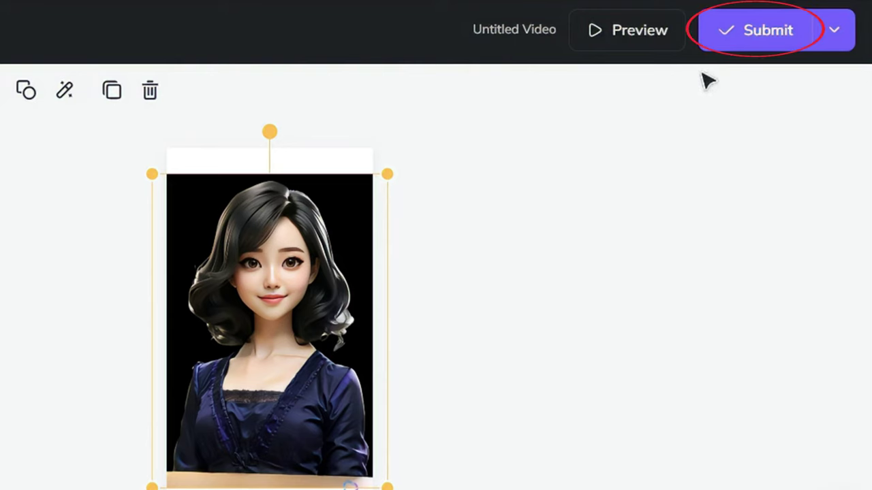
pyautogui.click(759, 37)
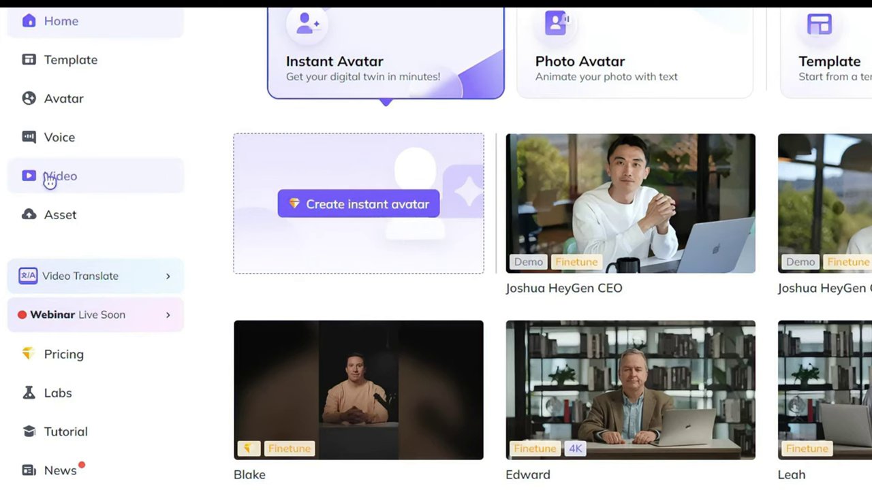
# Step: Show the Video projects list and scroll down to the Personal Items section
pyautogui.click(49, 179)
pyautogui.scroll(-2, 348, 224)
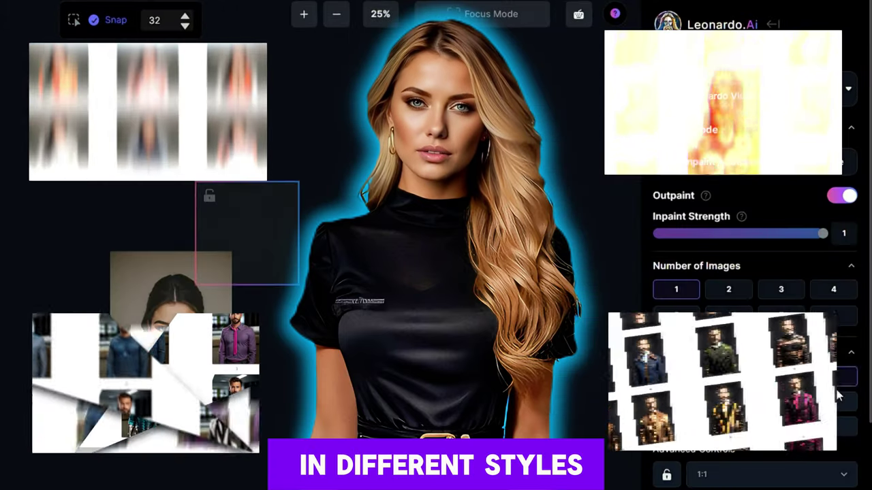
pyautogui.scroll(3, 615, 282)
pyautogui.scroll(-1, 615, 282)
pyautogui.scroll(-2, 615, 282)
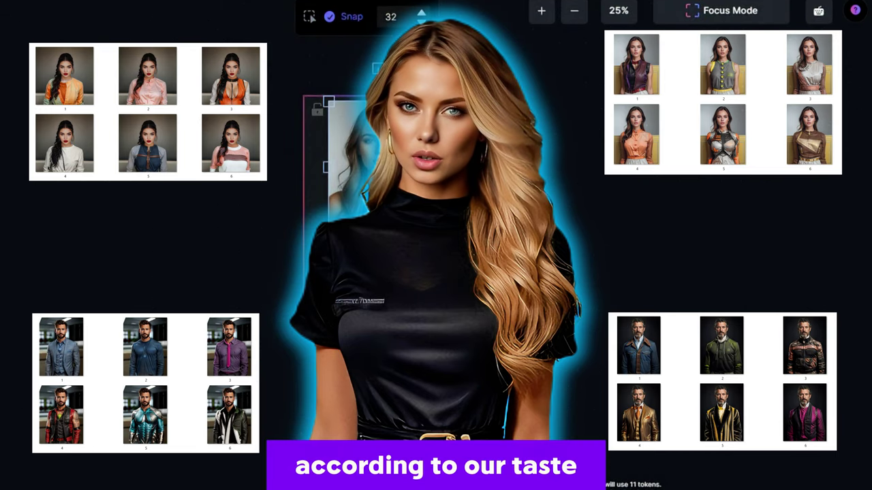